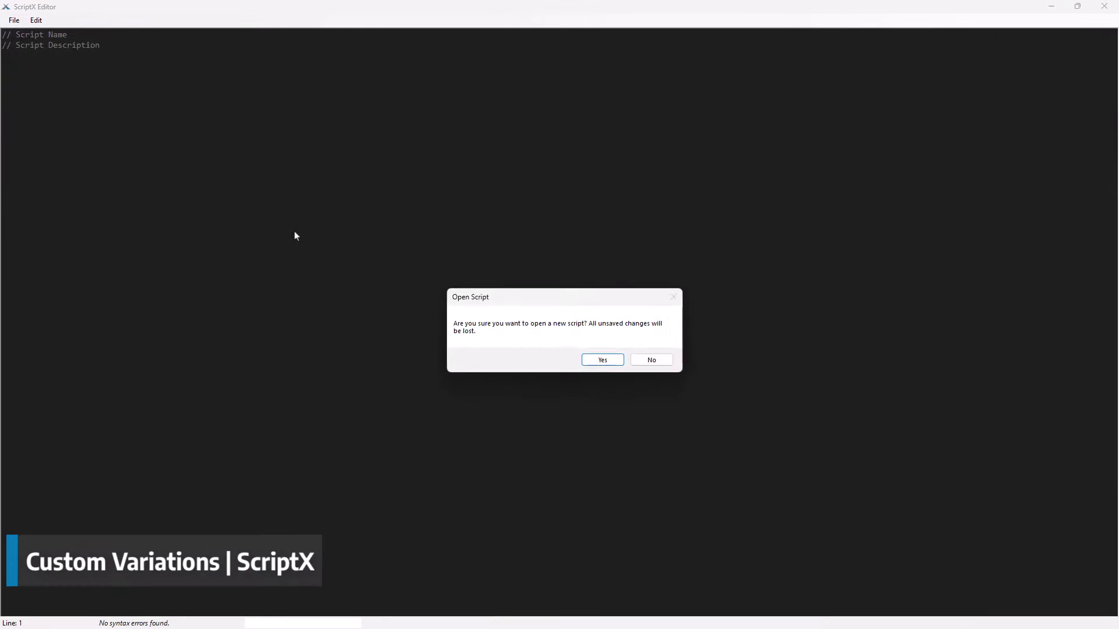
Confirm opening the Insert - Benching in Cut script, discarding unsaved changes
{"action": "left_click", "coordinate": [603, 359]}
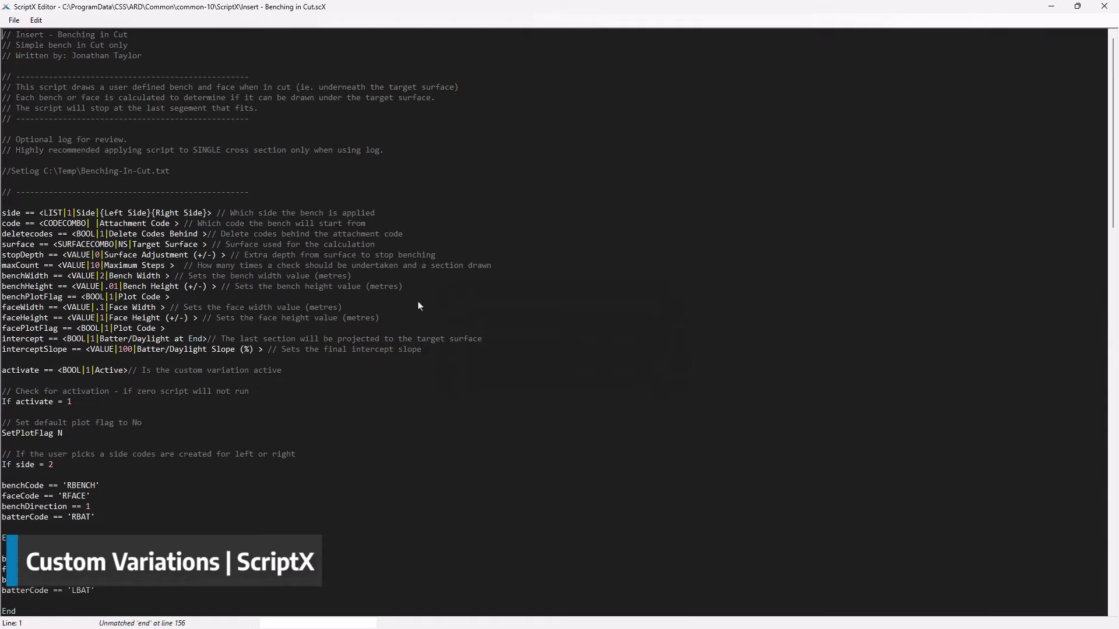
{"action": "scroll", "coordinate": [417, 301], "scroll_direction": "down", "scroll_amount": 3}
{"action": "scroll", "coordinate": [417, 302], "scroll_direction": "down", "scroll_amount": 1}
{"action": "scroll", "coordinate": [417, 301], "scroll_direction": "down", "scroll_amount": 1}
{"action": "scroll", "coordinate": [417, 302], "scroll_direction": "down", "scroll_amount": 2}
{"action": "scroll", "coordinate": [418, 301], "scroll_direction": "down", "scroll_amount": 3}
{"action": "scroll", "coordinate": [417, 302], "scroll_direction": "down", "scroll_amount": 5}
{"action": "scroll", "coordinate": [418, 301], "scroll_direction": "down", "scroll_amount": 4}
{"action": "scroll", "coordinate": [417, 301], "scroll_direction": "down", "scroll_amount": 2}
{"action": "scroll", "coordinate": [417, 301], "scroll_direction": "down", "scroll_amount": 3}
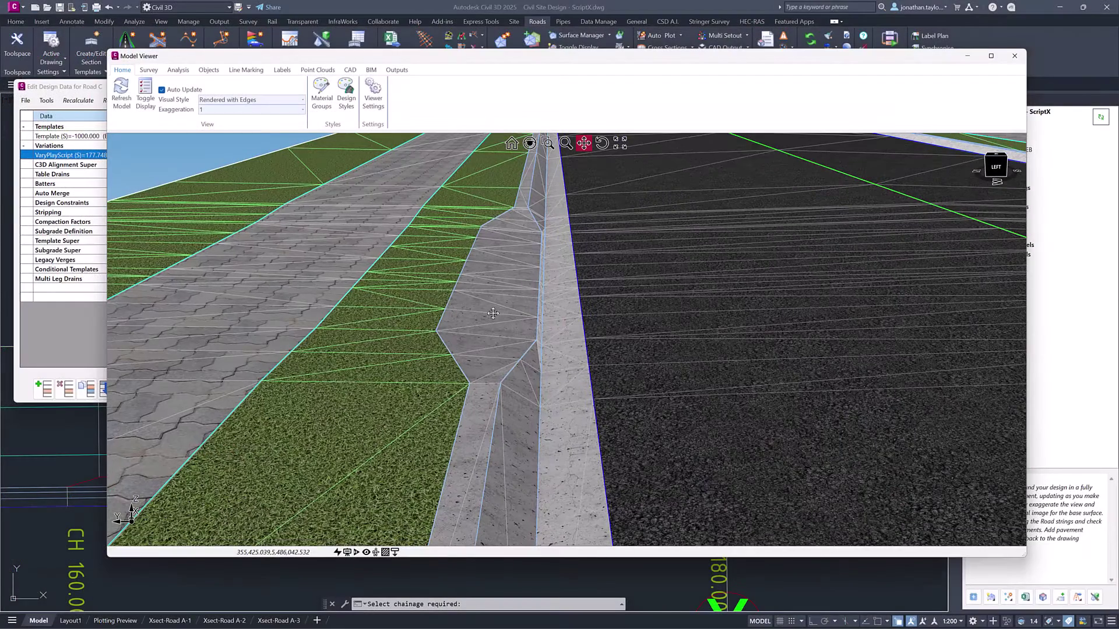
Orbit the 3D road model to inspect the stepped benched cut faces
{"action": "mouse_move", "coordinate": [507, 312]}
{"action": "left_mouse_down"}
{"action": "mouse_move", "coordinate": [474, 325]}
{"action": "mouse_move", "coordinate": [427, 311]}
{"action": "left_mouse_up"}
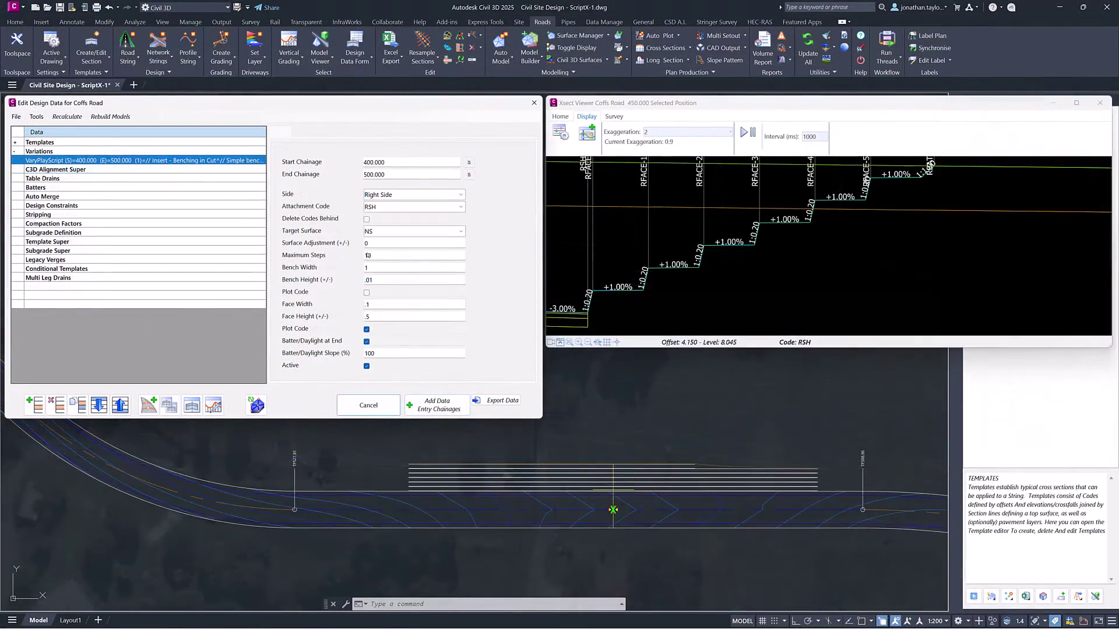
{"action": "left_click_drag", "start_coordinate": [385, 255], "coordinate": [359, 258]}
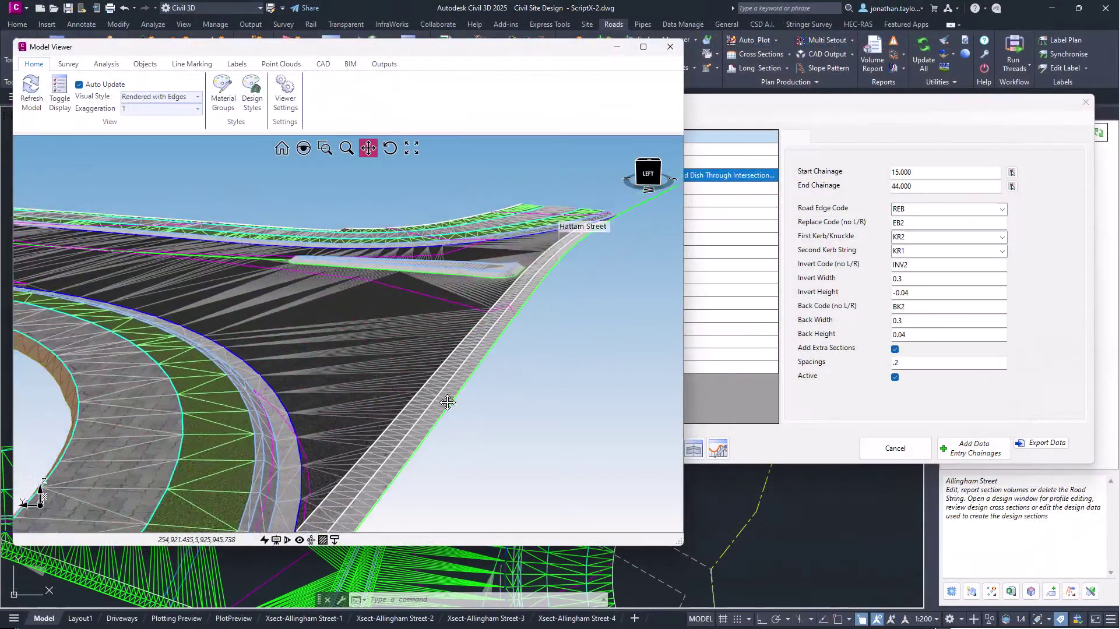
{"action": "middle_click_drag", "start_coordinate": [447, 402], "coordinate": [505, 357]}
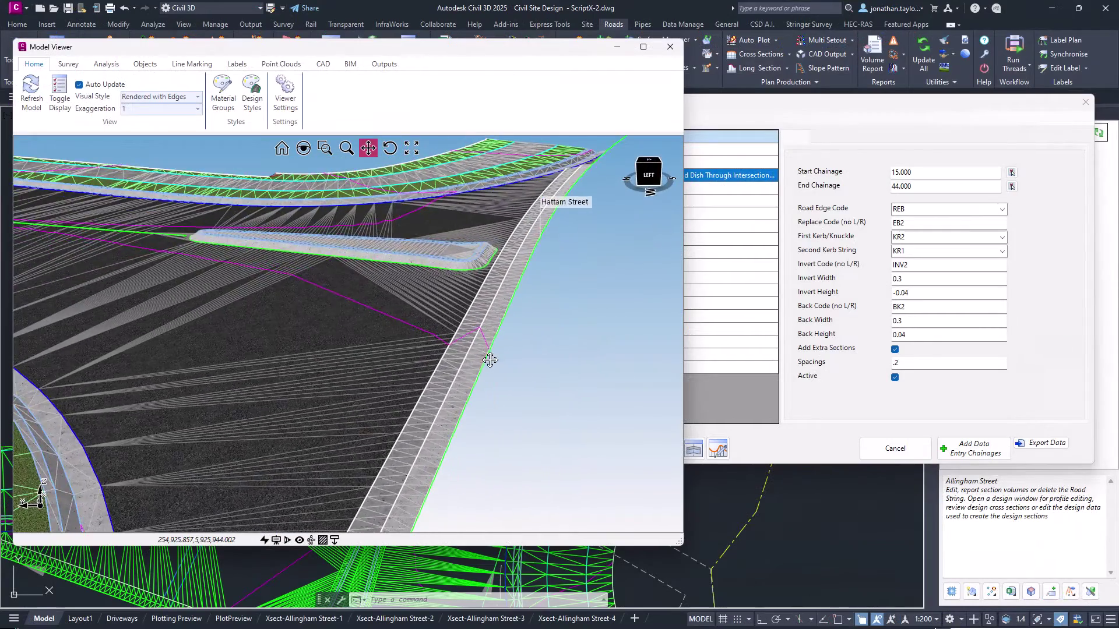
{"action": "middle_click_drag", "start_coordinate": [505, 358], "coordinate": [486, 356]}
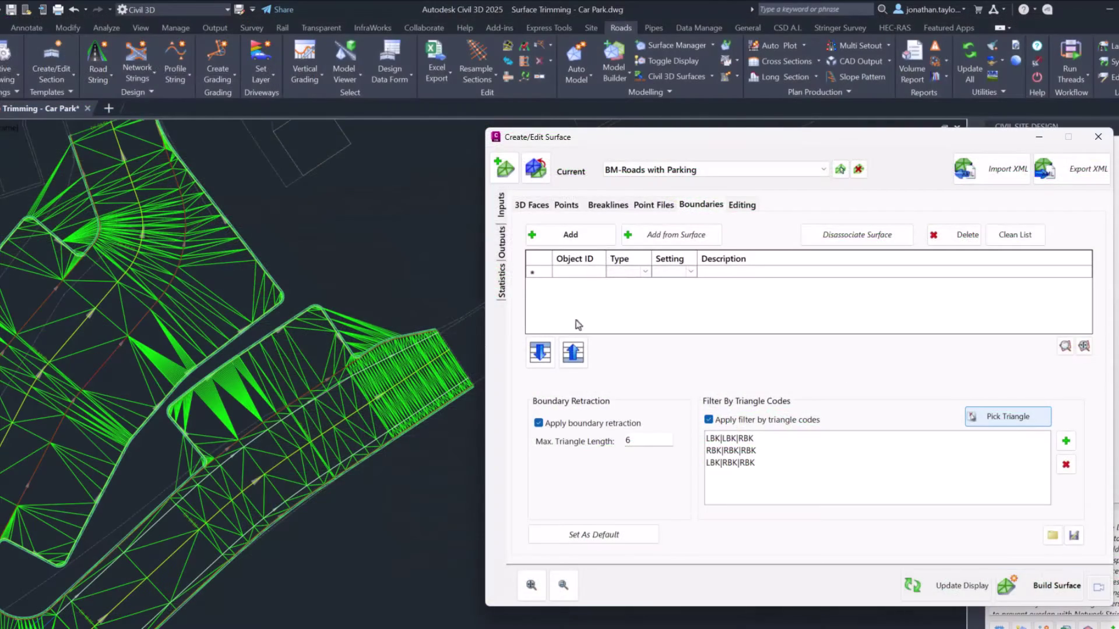
Add LBK|LBK|LBK to the triangle filter and rebuild the surface with edge triangles trimmed
{"action": "left_click", "coordinate": [358, 343]}
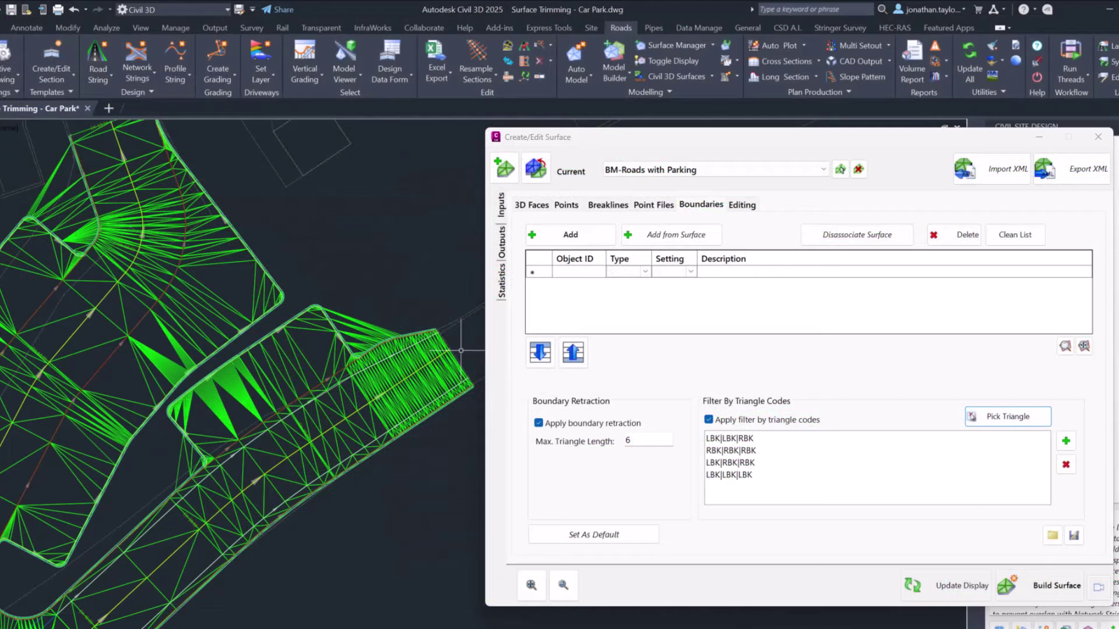
{"action": "left_click", "coordinate": [1048, 587]}
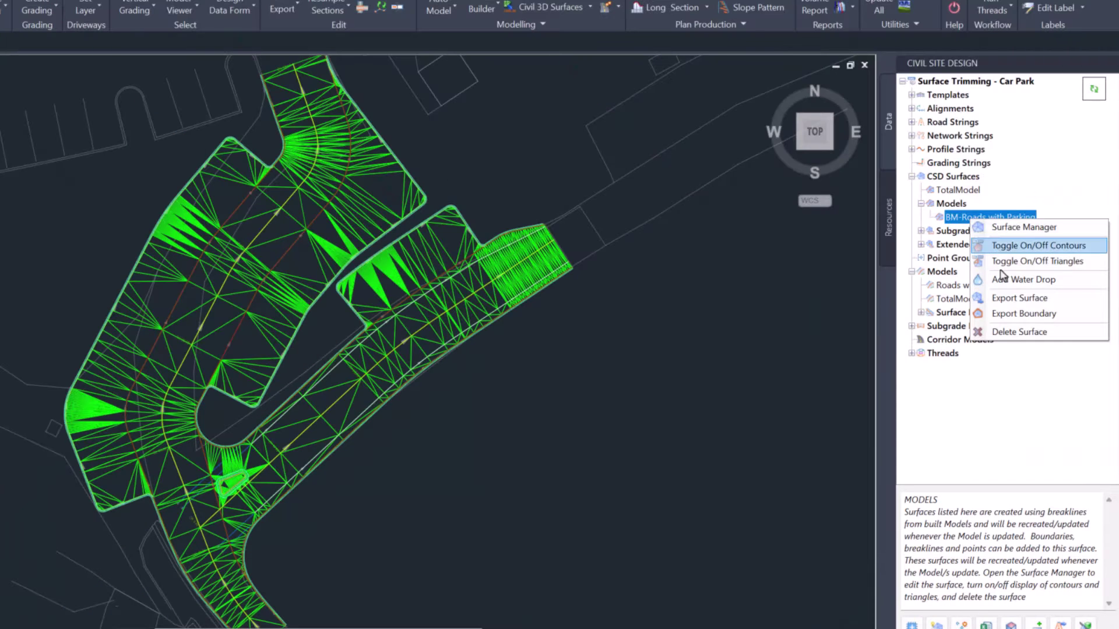
Start exporting the BM-Roads with Parking surface and browse its format list
{"action": "left_click", "coordinate": [1025, 299]}
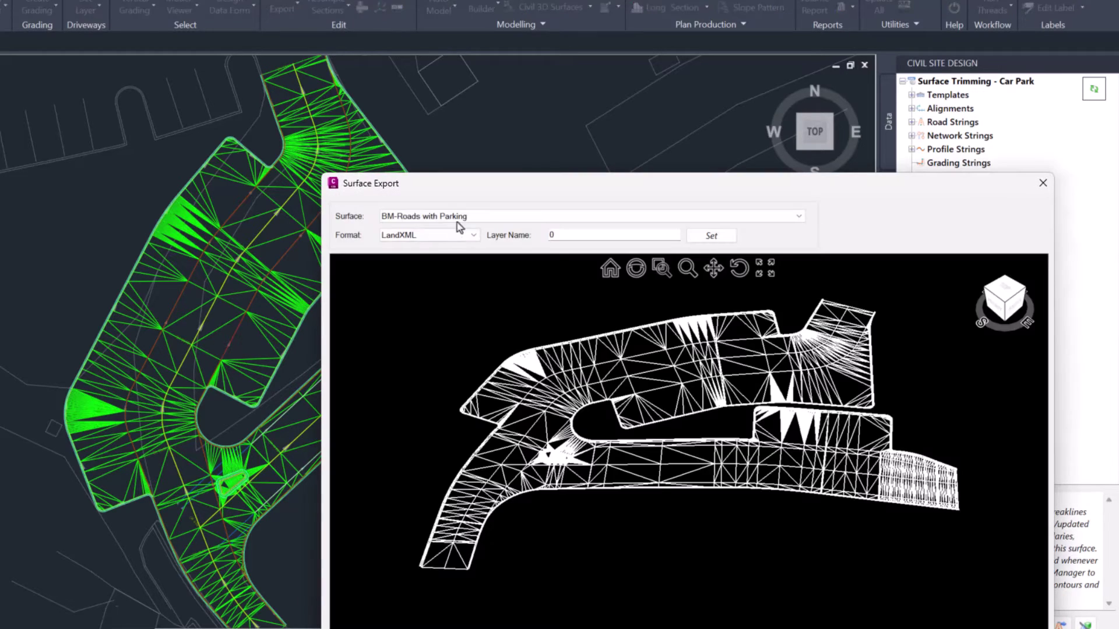
{"action": "left_click_drag", "start_coordinate": [455, 175], "coordinate": [236, 66]}
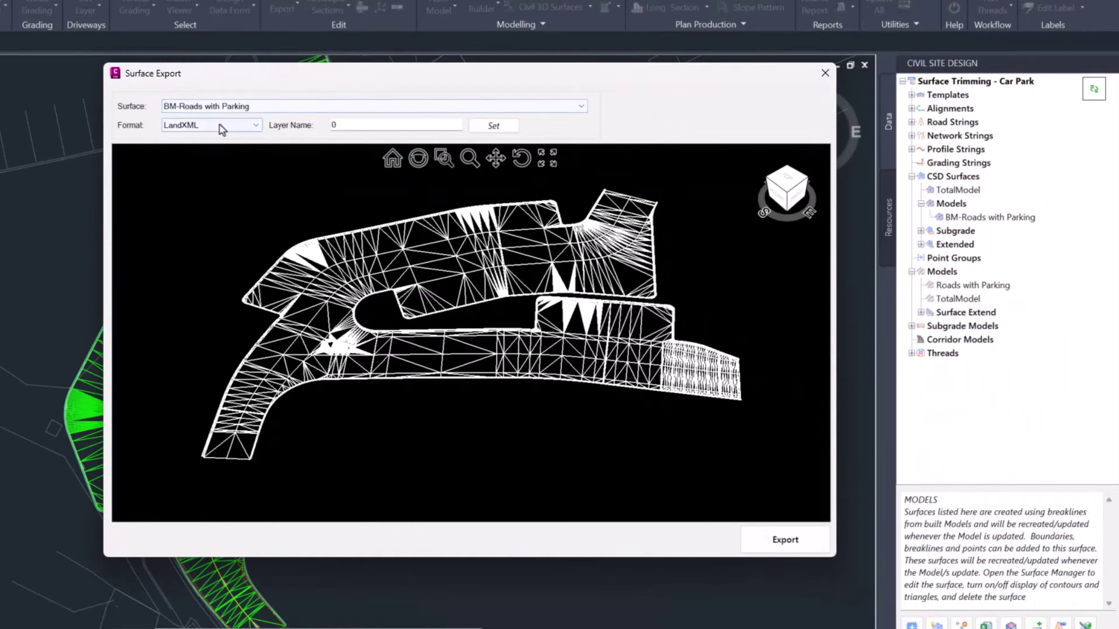
{"action": "left_click", "coordinate": [256, 128]}
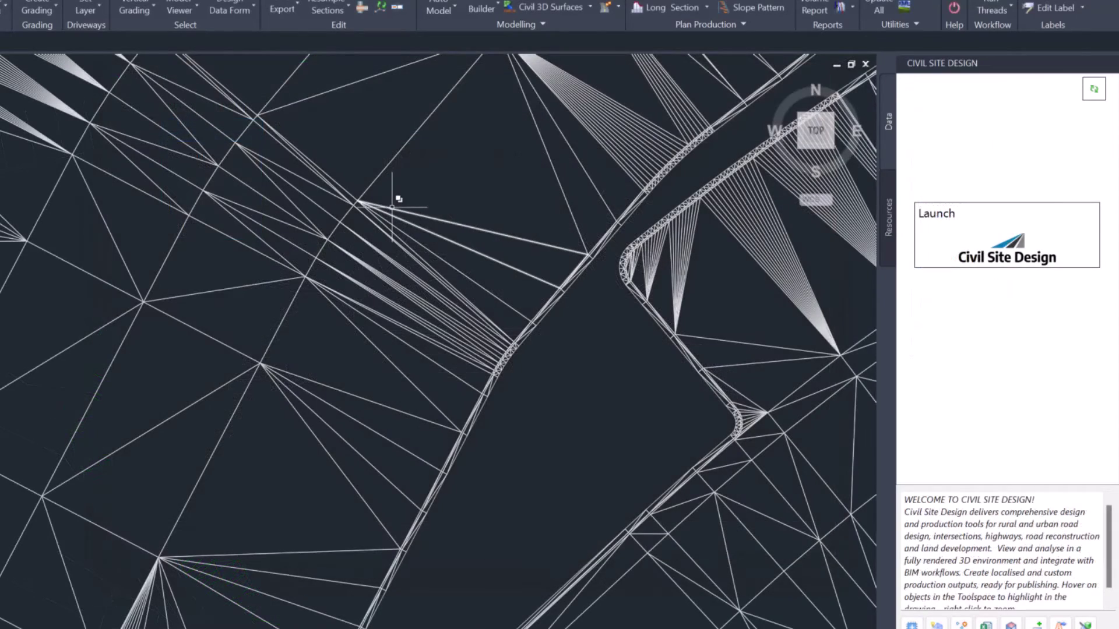
{"action": "left_click", "coordinate": [393, 207]}
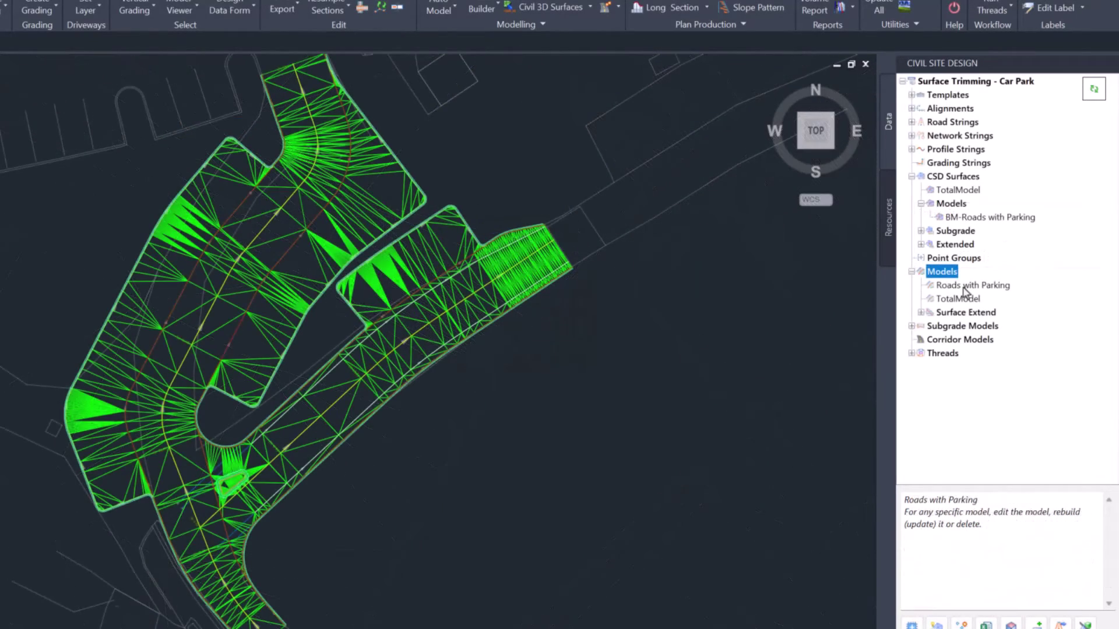
Start exporting the Roads with Parking model and review its DWG/DXF format options
{"action": "right_click", "coordinate": [967, 287]}
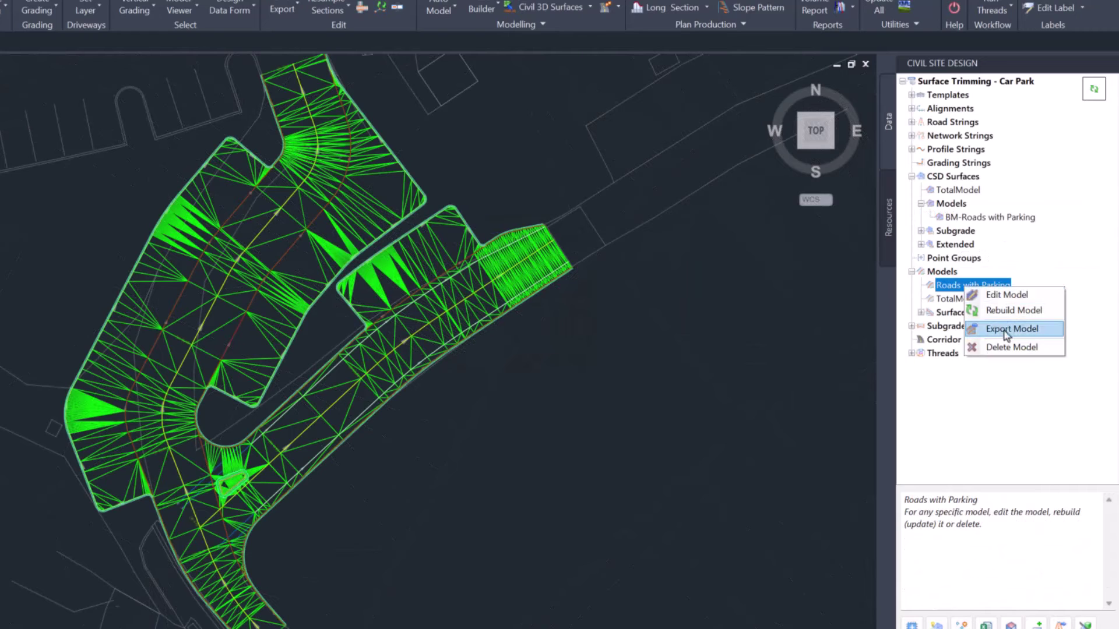
{"action": "left_click", "coordinate": [1006, 330]}
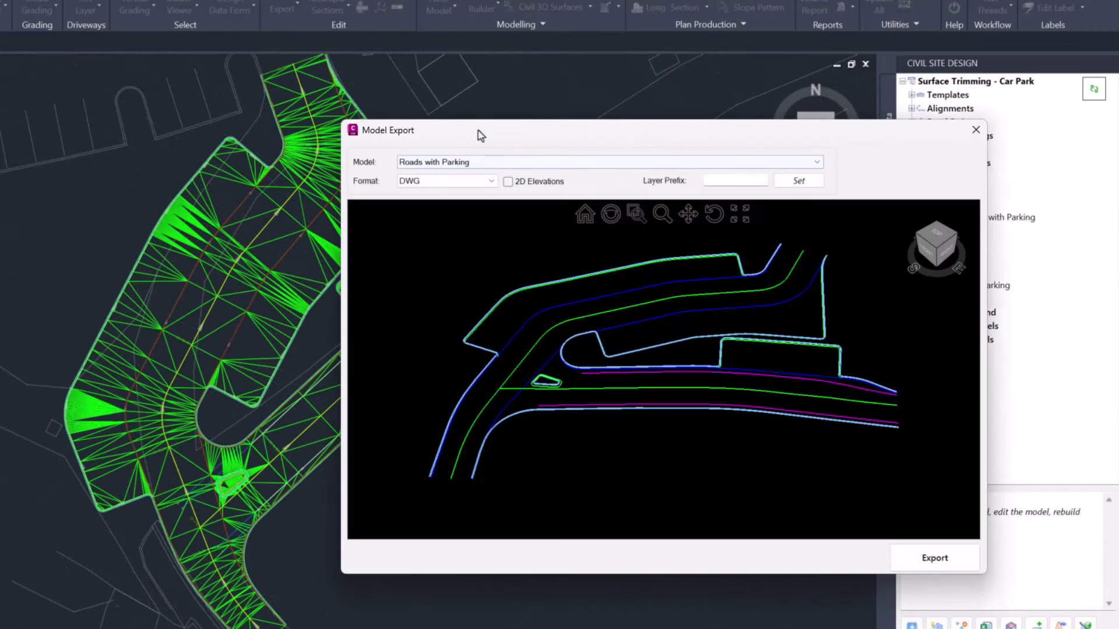
{"action": "left_click_drag", "start_coordinate": [479, 132], "coordinate": [210, 77]}
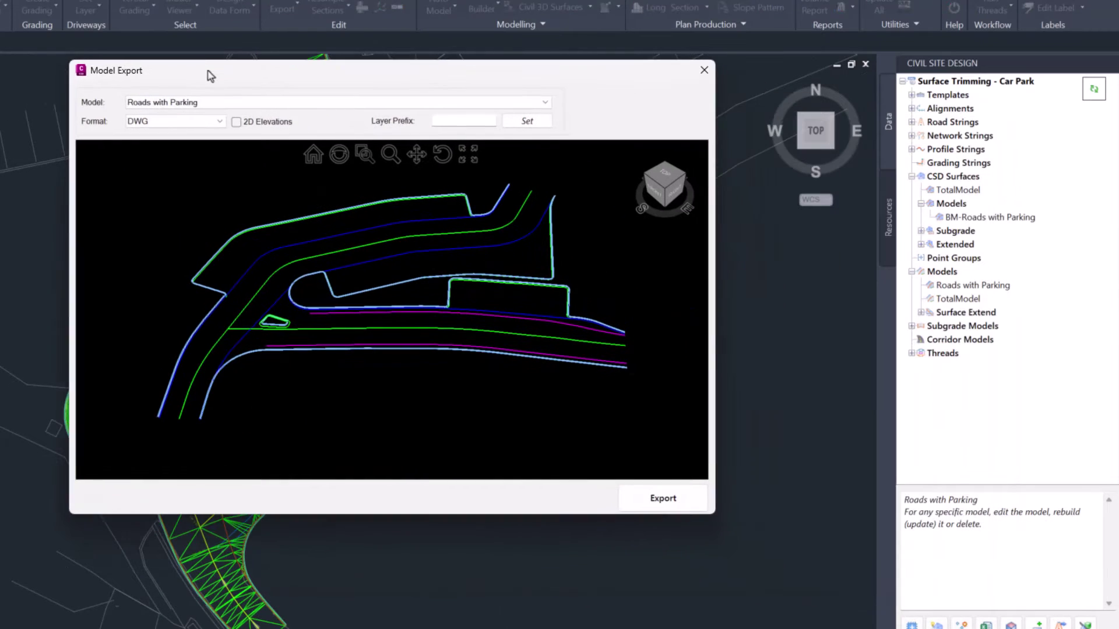
{"action": "left_click", "coordinate": [195, 128]}
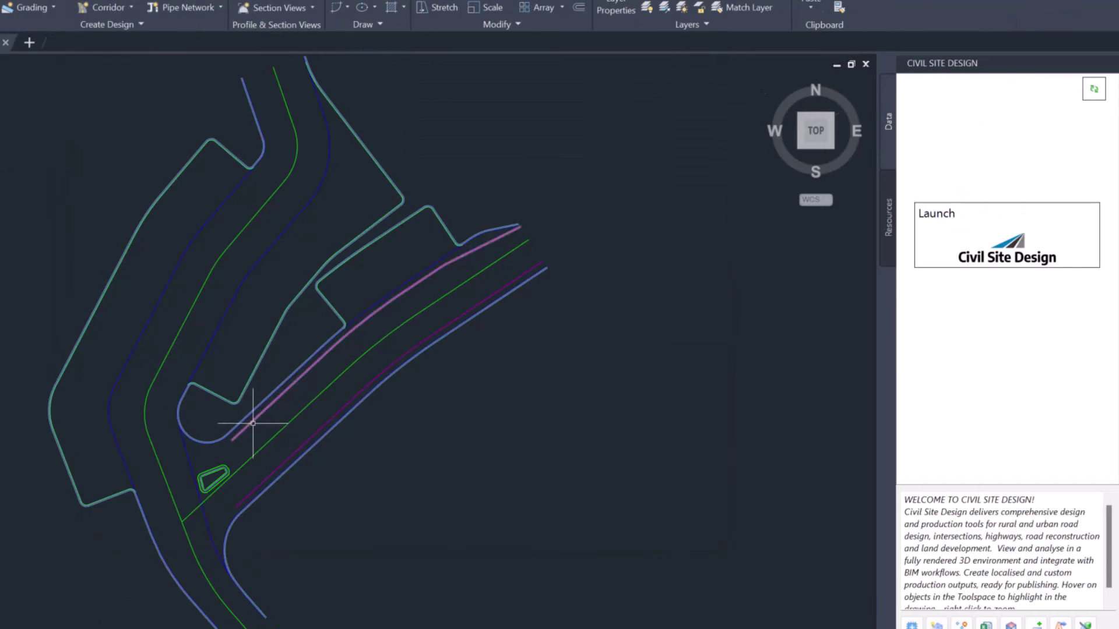
Inspect the properties of an exported 3D polyline in the drawing
{"action": "left_click", "coordinate": [250, 425]}
{"action": "right_click", "coordinate": [266, 420]}
{"action": "left_click", "coordinate": [307, 261]}
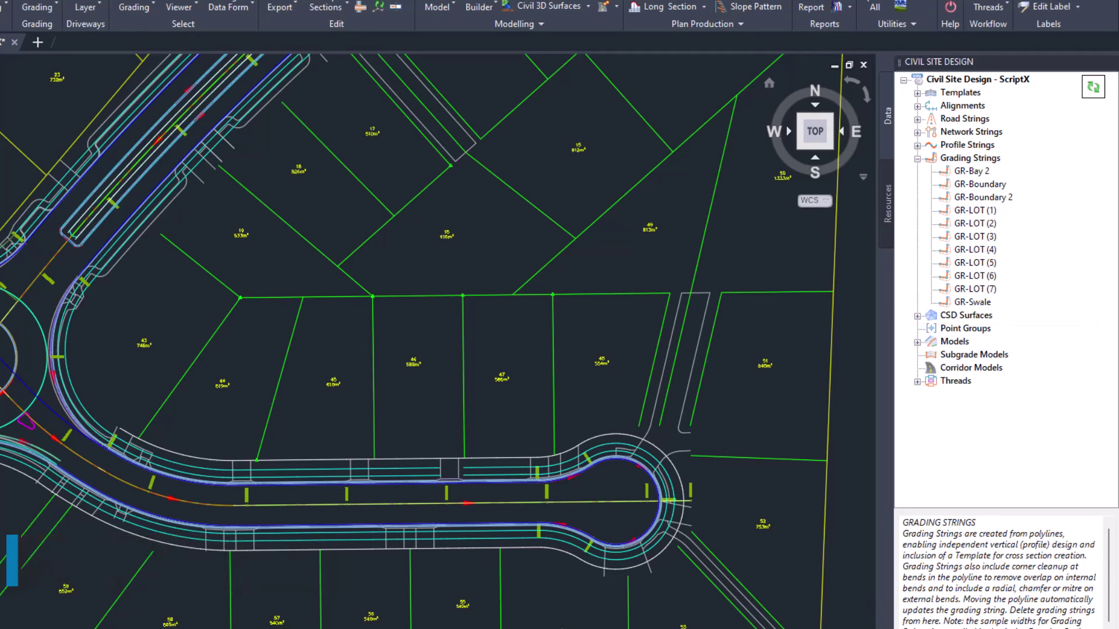
Turn off Automatic Update for GR-LOT (1) and GR-LOT (2) in Grading String Manager
{"action": "right_click", "coordinate": [964, 162]}
{"action": "left_click", "coordinate": [983, 206]}
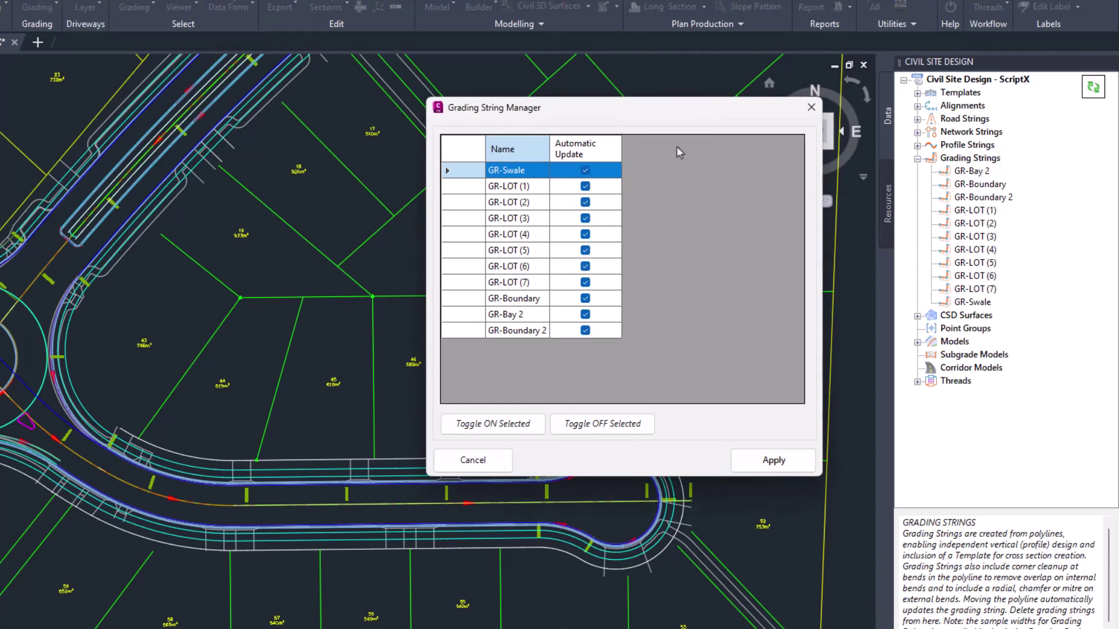
{"action": "left_click_drag", "start_coordinate": [631, 120], "coordinate": [417, 143]}
{"action": "left_click", "coordinate": [357, 198]}
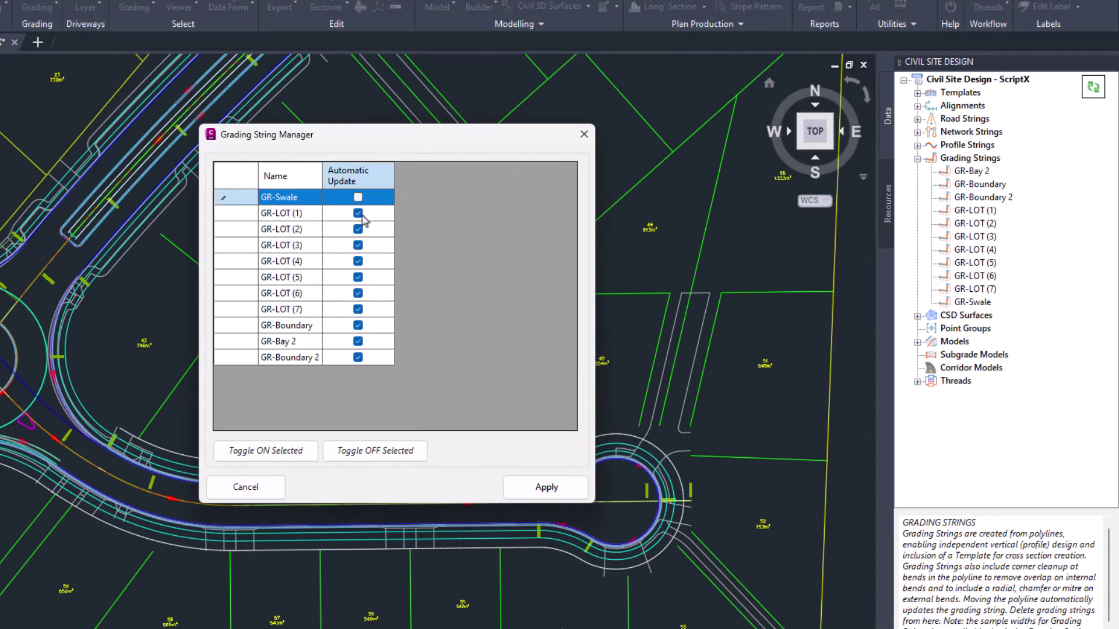
{"action": "left_click", "coordinate": [358, 229]}
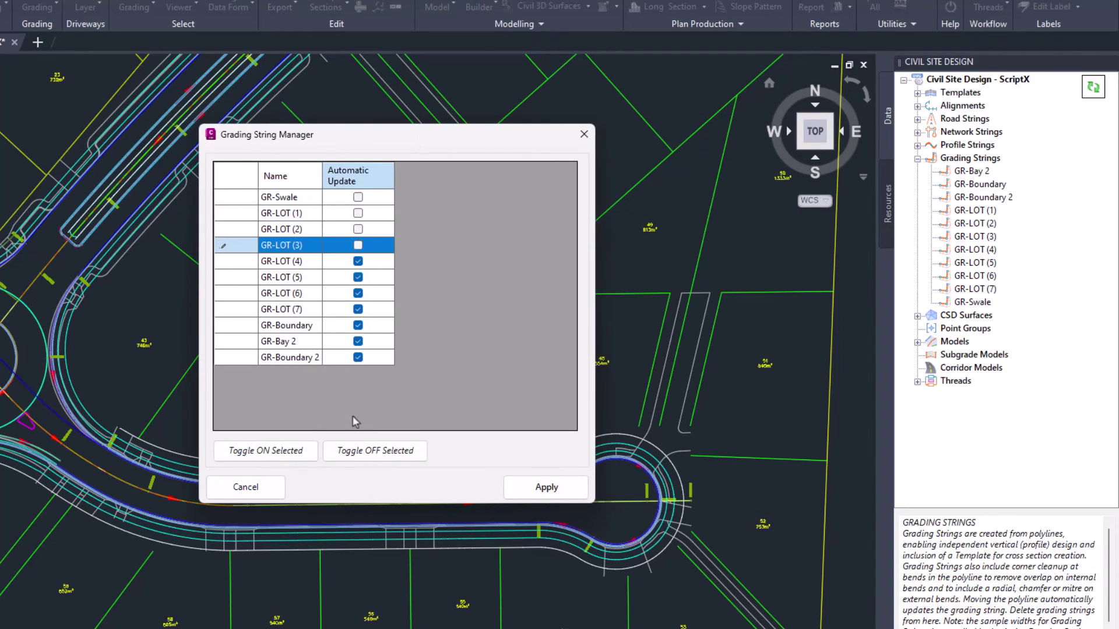